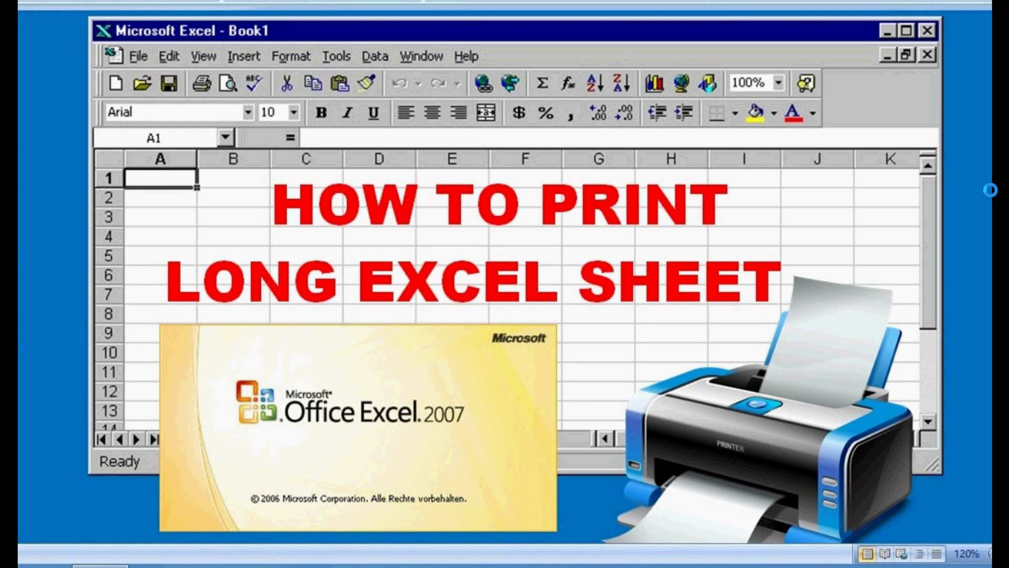
Step: Exit the title-card slideshow and close Windows Photo Viewer
right_click(921, 160)
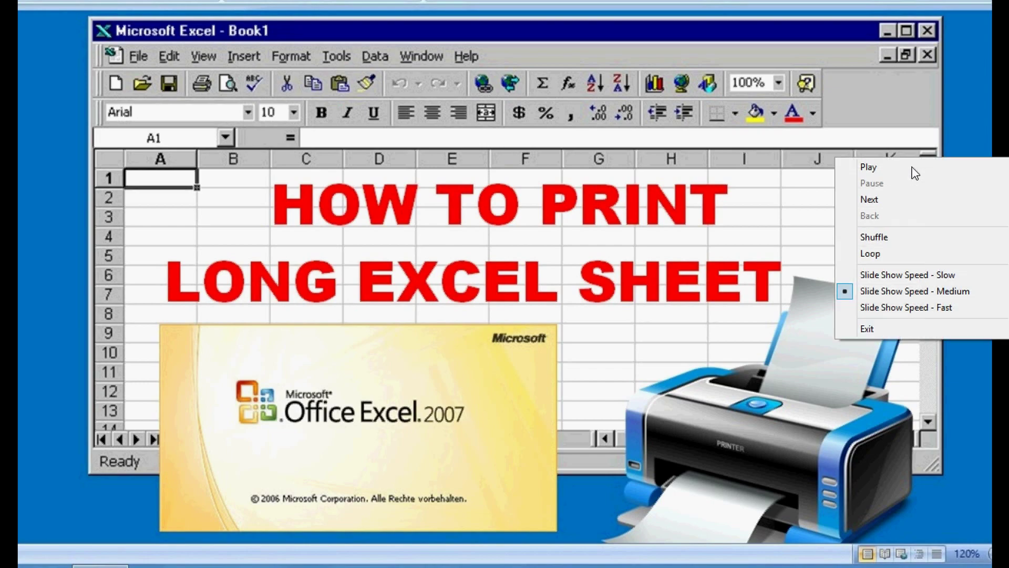
left_click(867, 329)
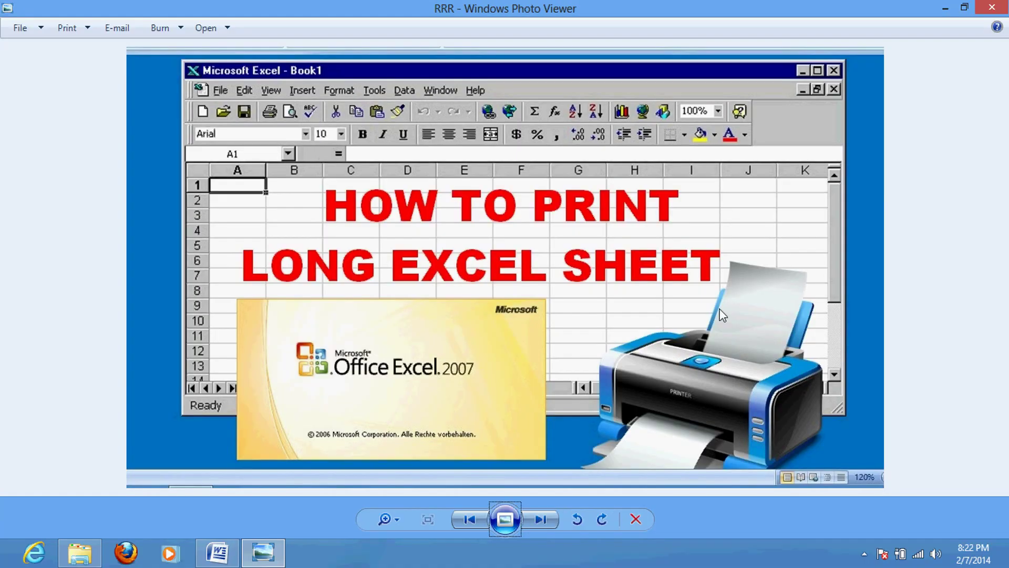
left_click(988, 7)
Step: Open WWSEnergyPolicy-Spreadsheet from the desktop and scroll its End use energy U.S. and world sheet
double_click(441, 206)
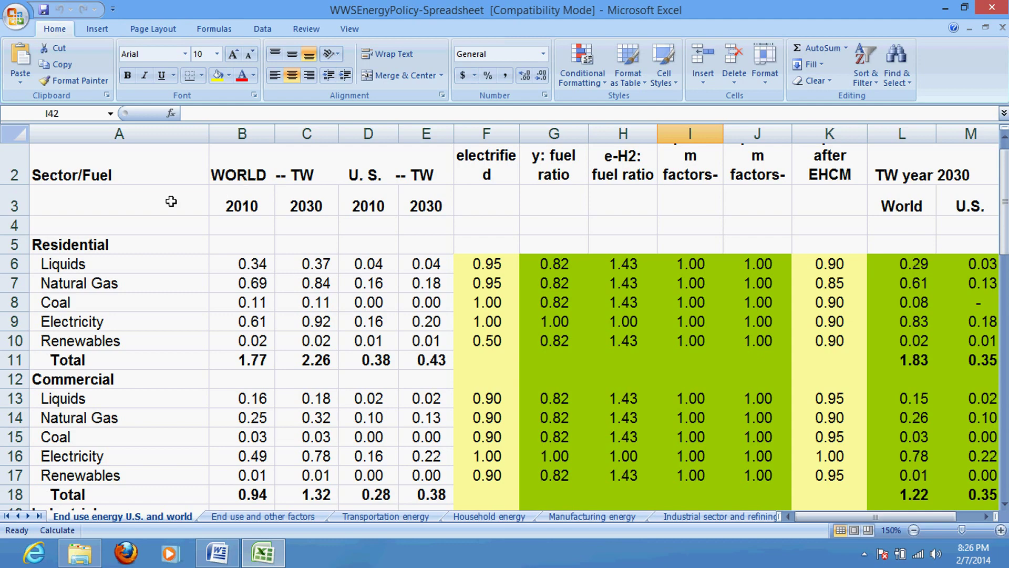
scroll(675, 162, "down", 1)
scroll(675, 162, "up", 2)
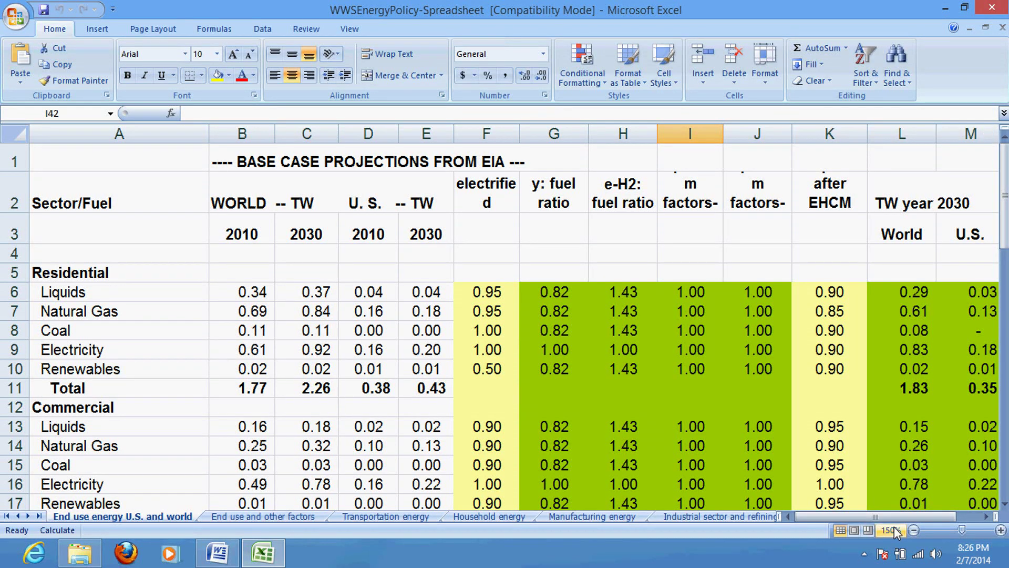
mouse_move(907, 518)
left_mouse_down()
mouse_move(920, 522)
mouse_move(904, 521)
left_mouse_up()
Step: Show the energy sheet in Print Preview from the Office button's Print menu
left_click(15, 20)
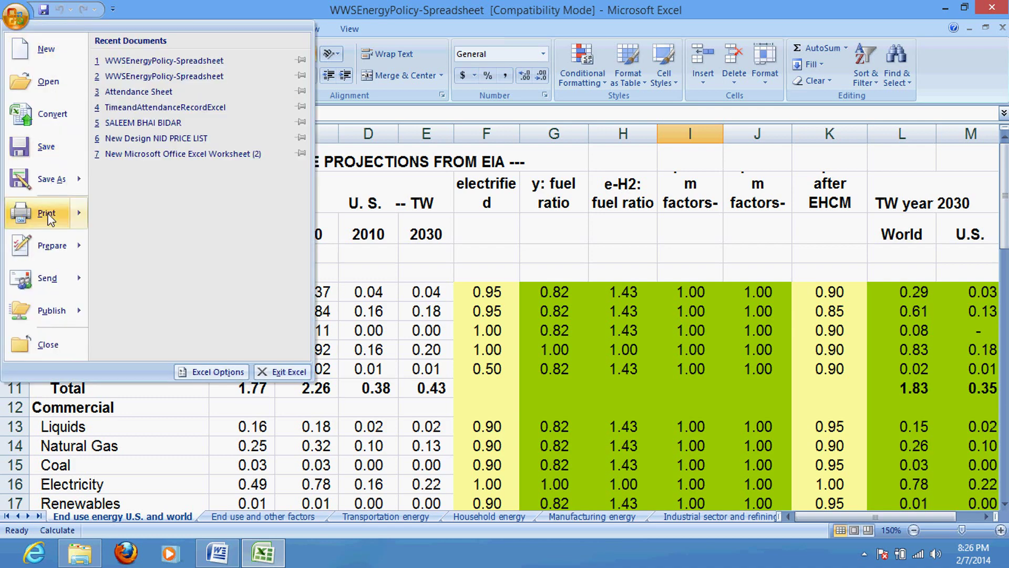
mouse_move(63, 225)
left_click(153, 149)
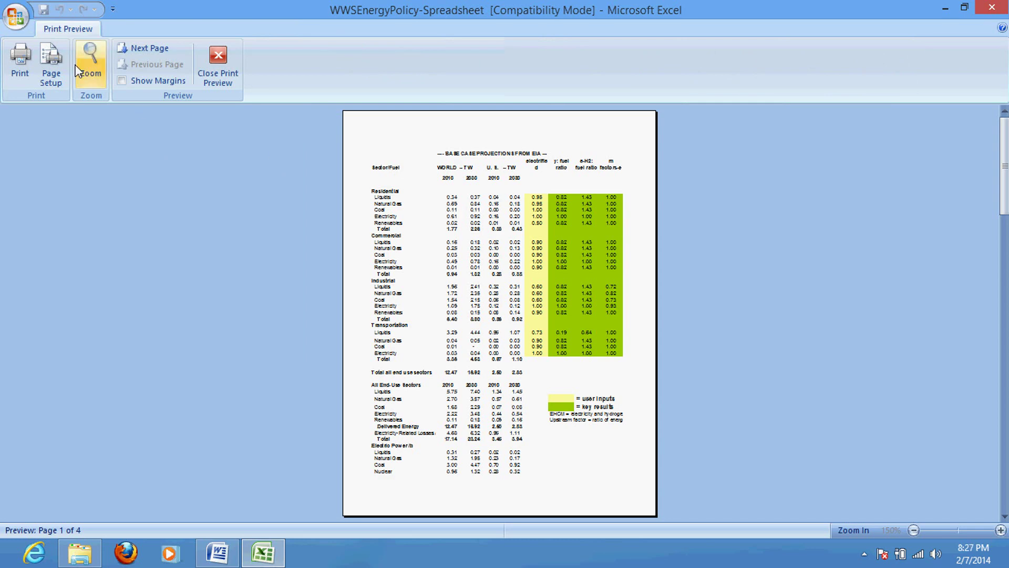
Step: Set the page orientation to Landscape and page through the 4-page preview
left_click(51, 59)
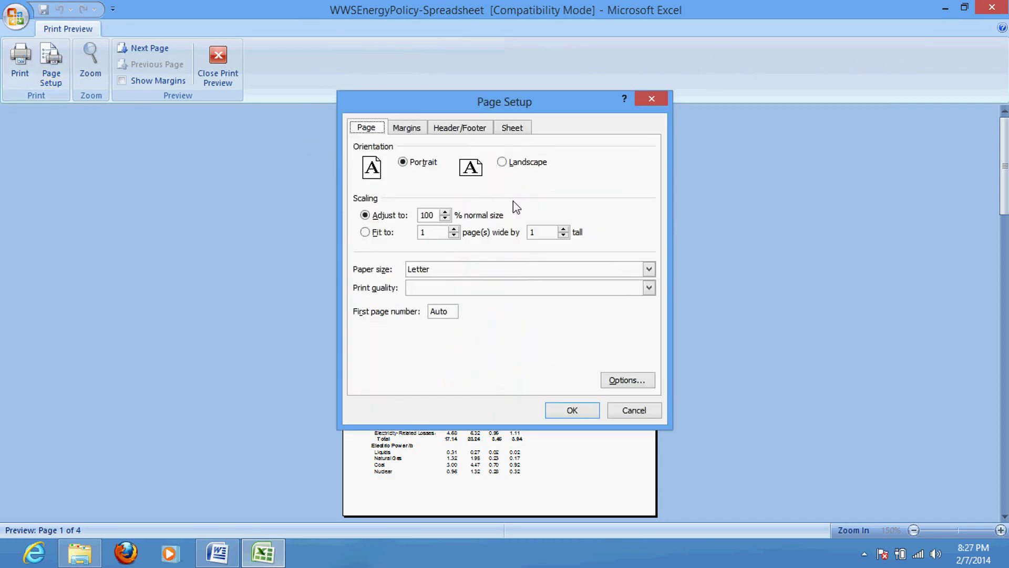
left_click(500, 164)
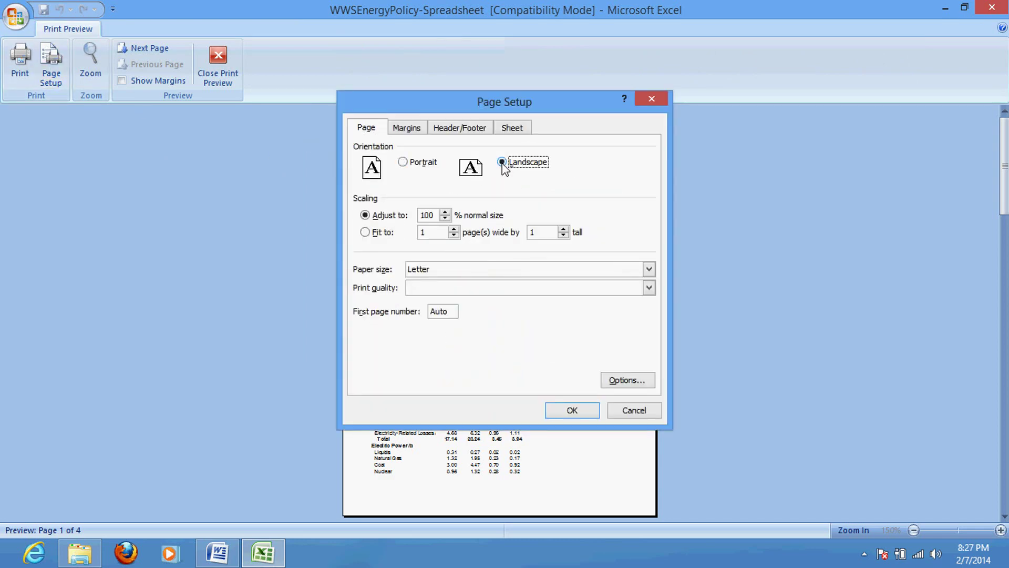
left_click(569, 410)
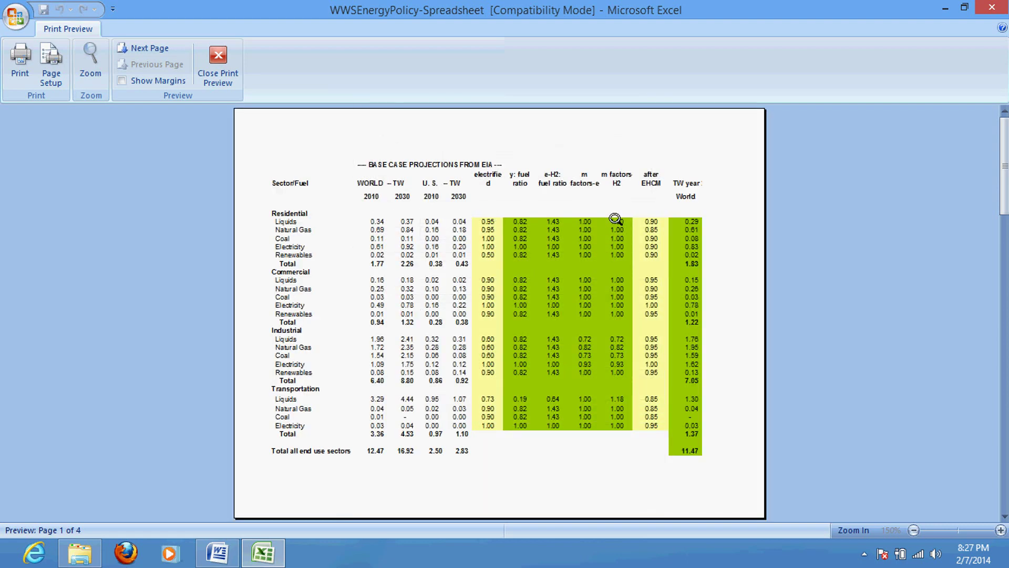
scroll(616, 219, "down", 2)
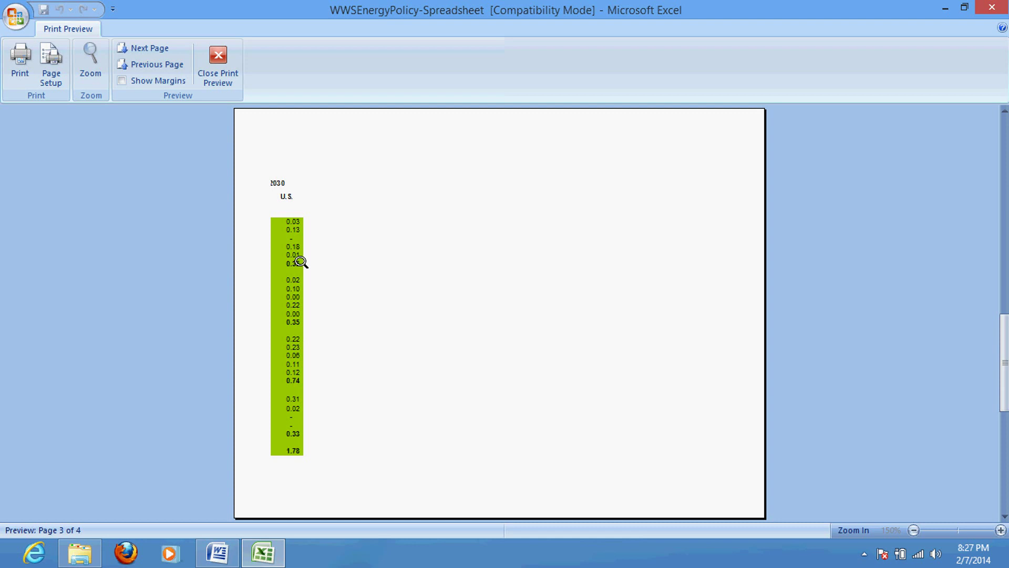
scroll(279, 161, "up", 2)
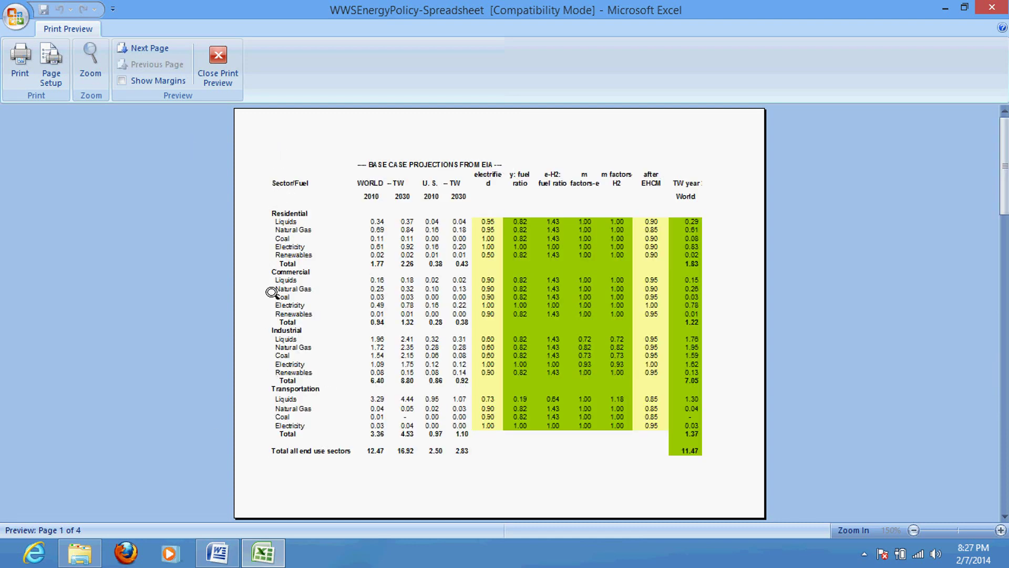
Step: Close Print Preview, minimize and restore Excel, and bring up the View ribbon
left_click(238, 83)
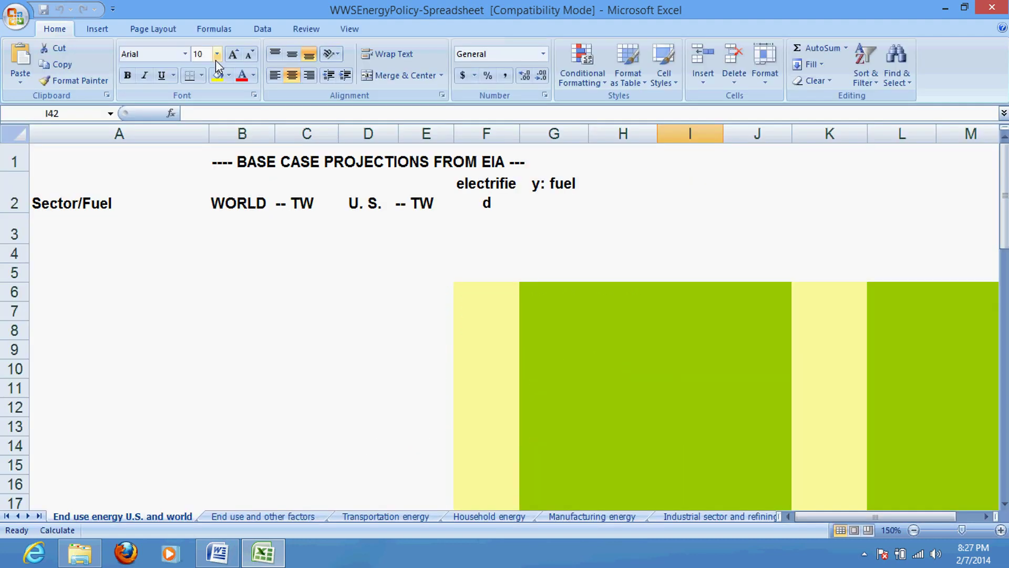
left_click(944, 8)
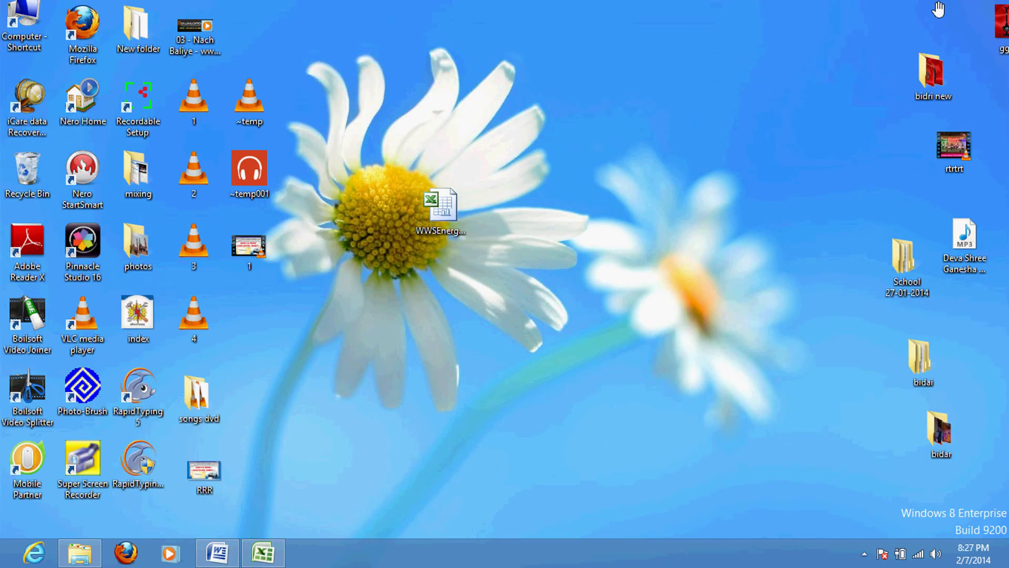
left_click(263, 552)
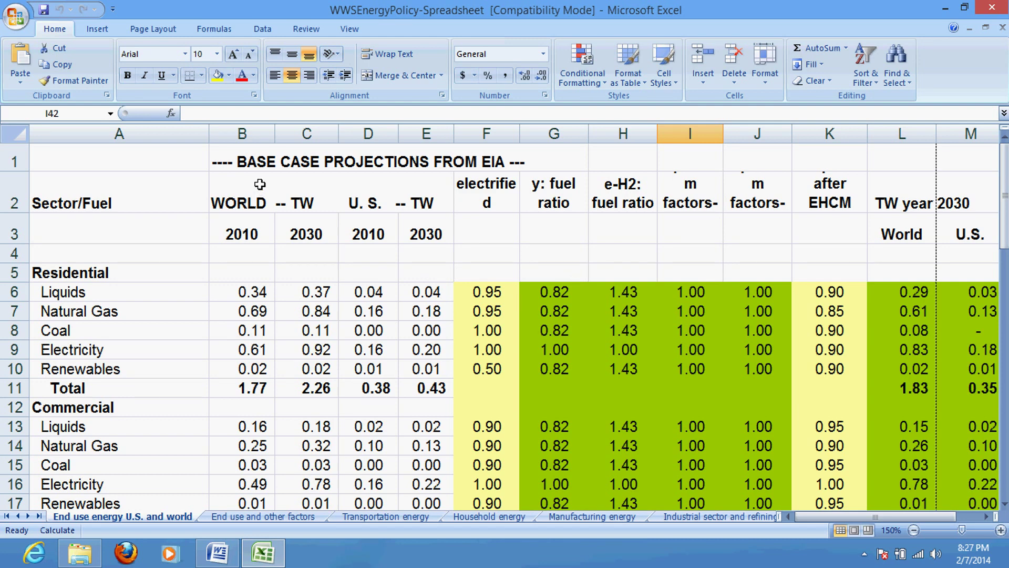
left_click(347, 31)
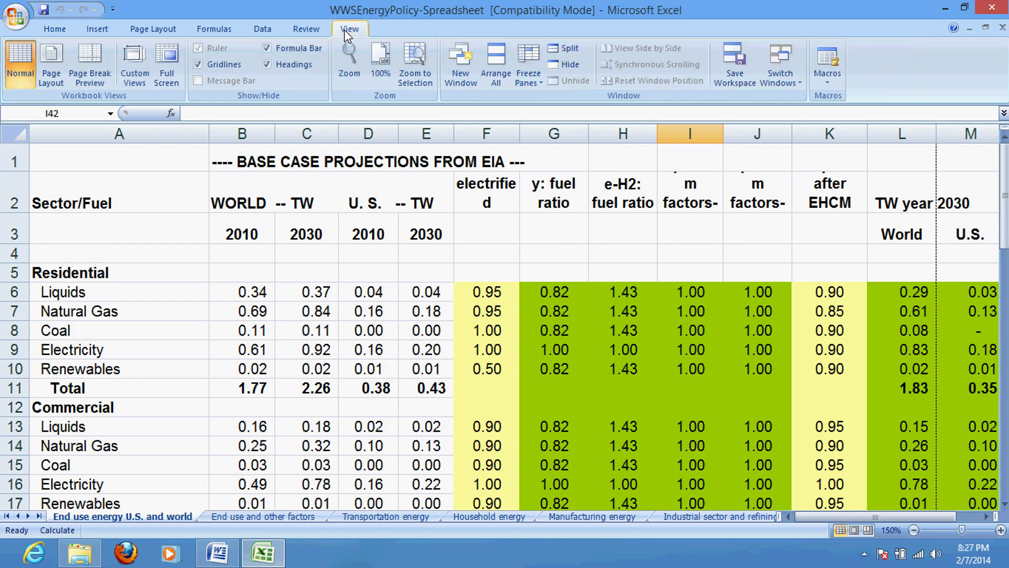
Step: Switch to Page Break Preview, dismiss the welcome message, and scroll through Pages 1–4
left_click(89, 59)
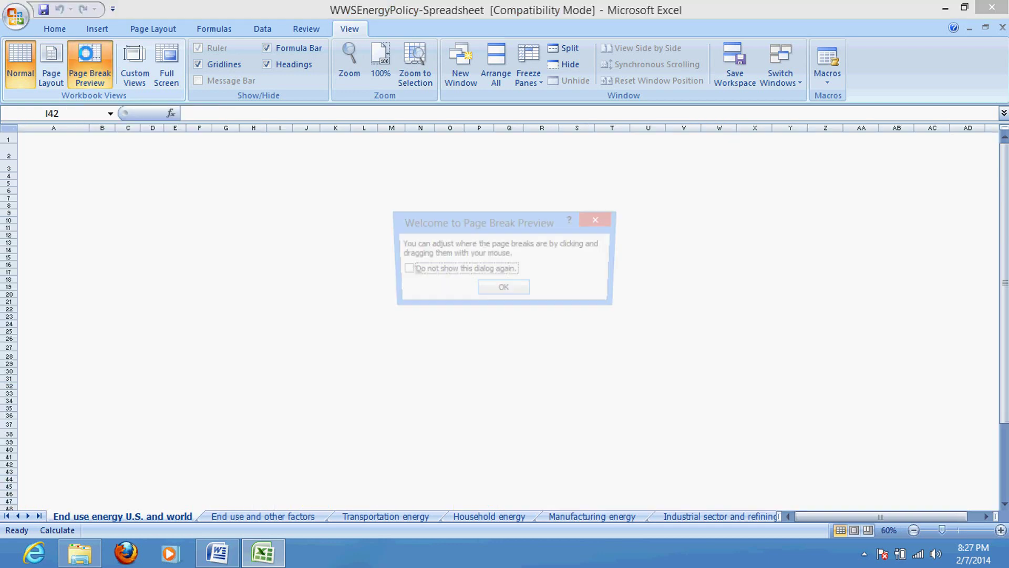
left_click(502, 290)
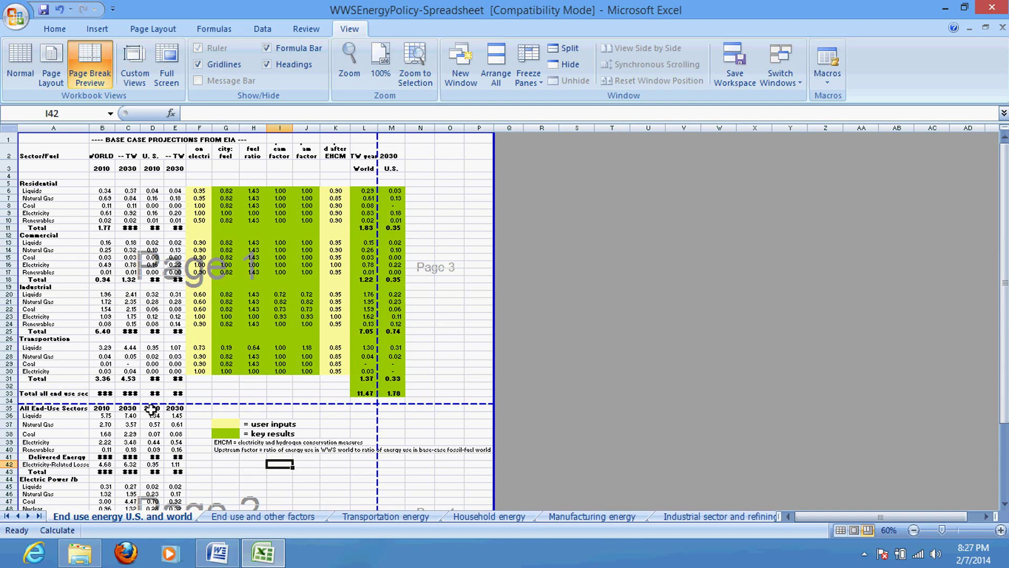
scroll(297, 318, "down", 2)
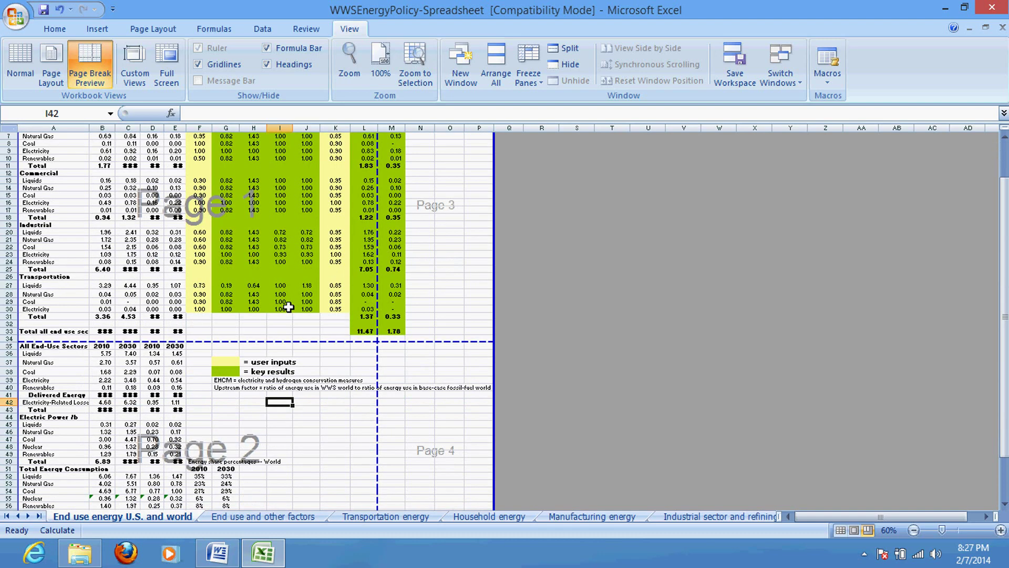
scroll(288, 307, "down", 9)
scroll(285, 315, "up", 11)
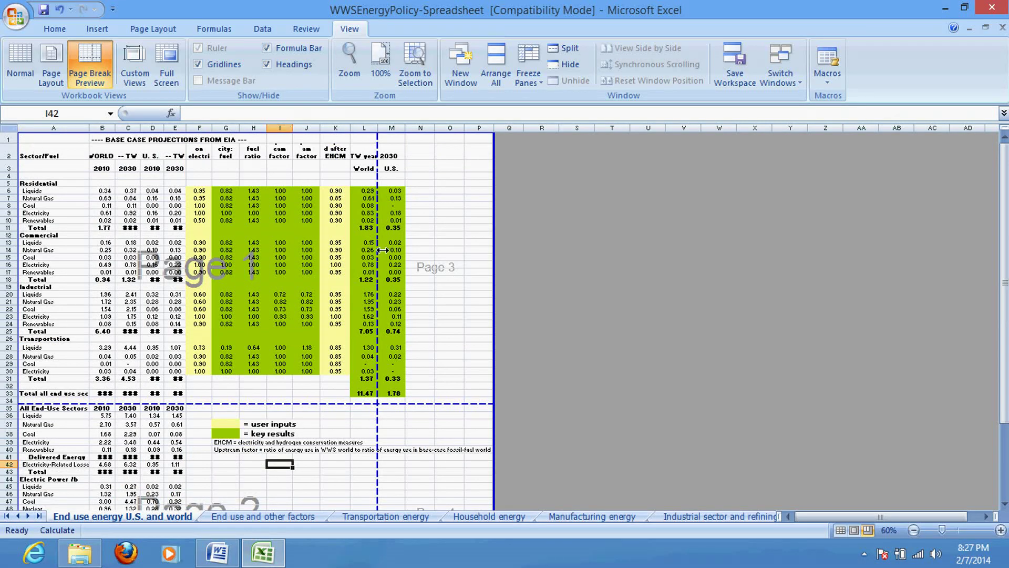
scroll(120, 345, "down", 6)
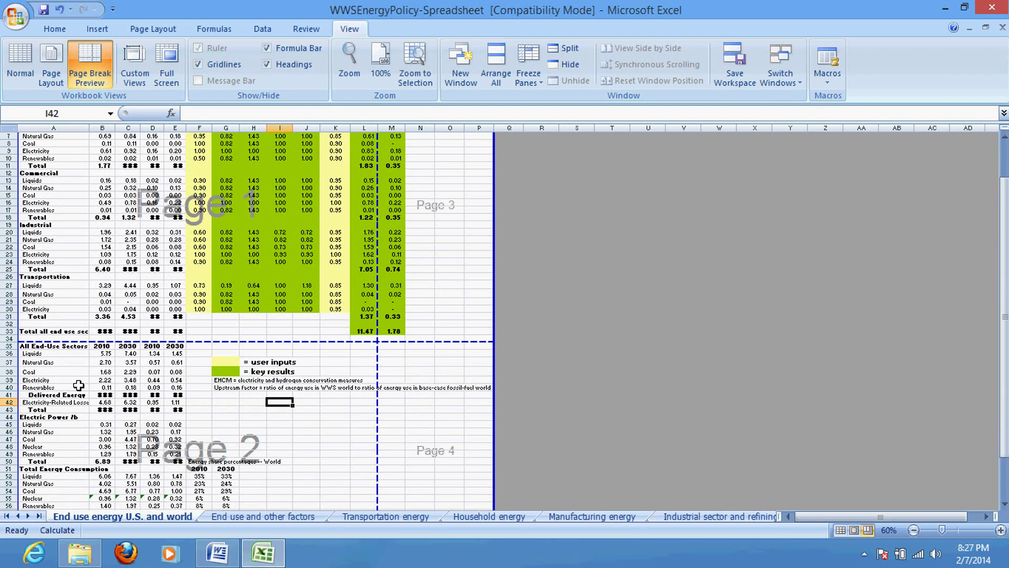
scroll(111, 454, "up", 6)
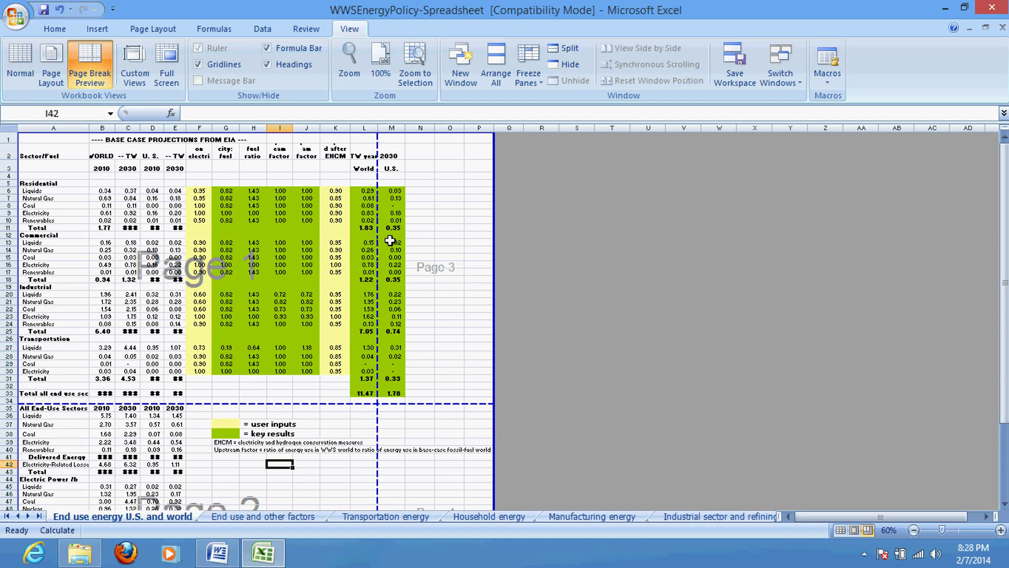
Step: Drag the vertical page break past column M so all columns fit across
left_click_drag(377, 245, 483, 255)
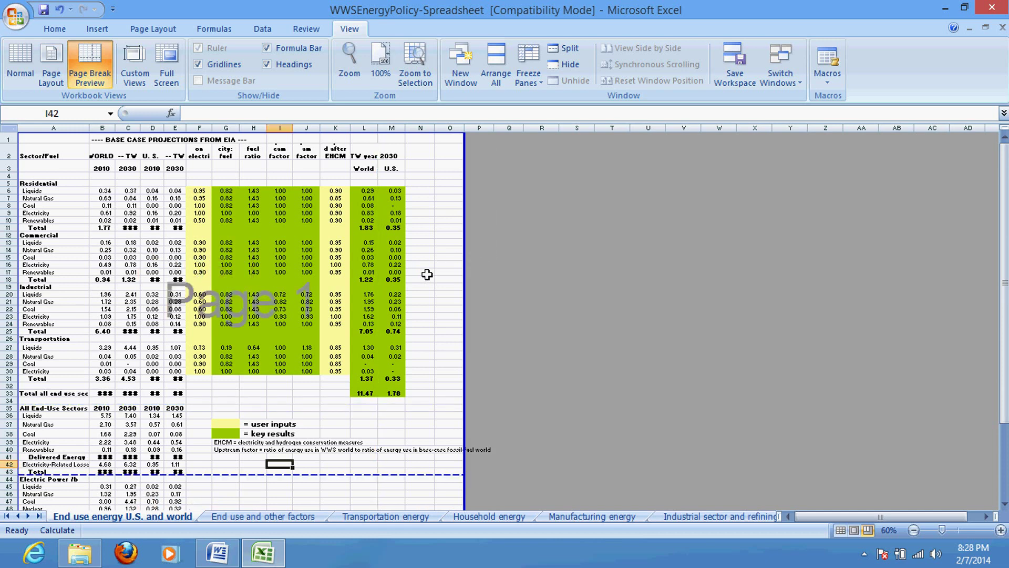
scroll(137, 179, "down", 1)
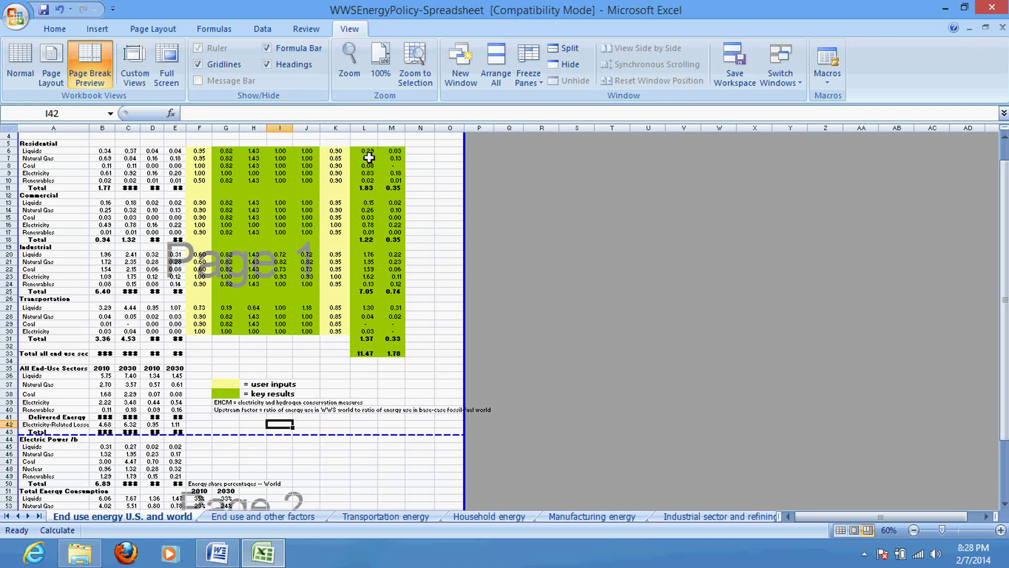
scroll(87, 294, "up", 1)
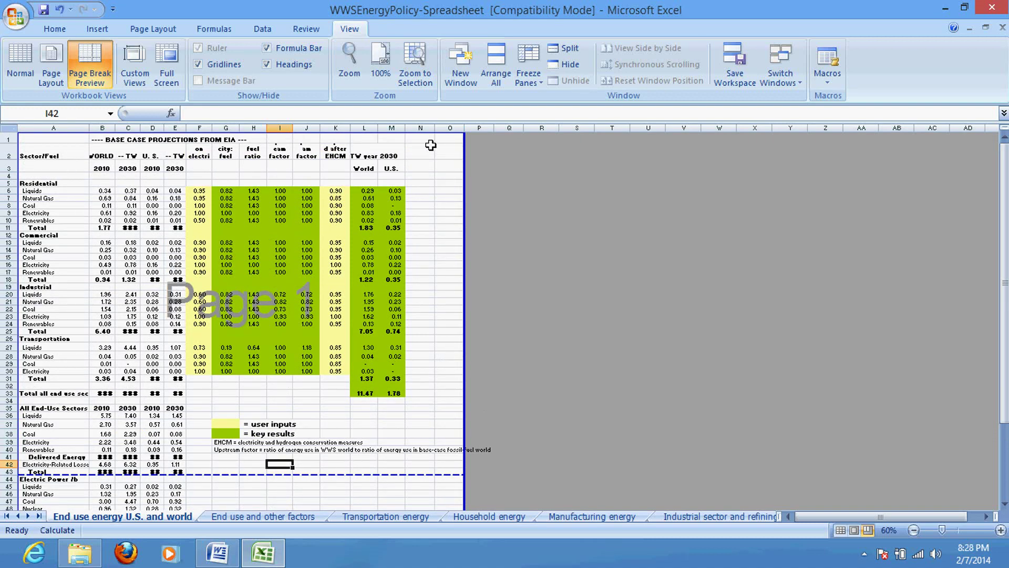
scroll(476, 313, "down", 7)
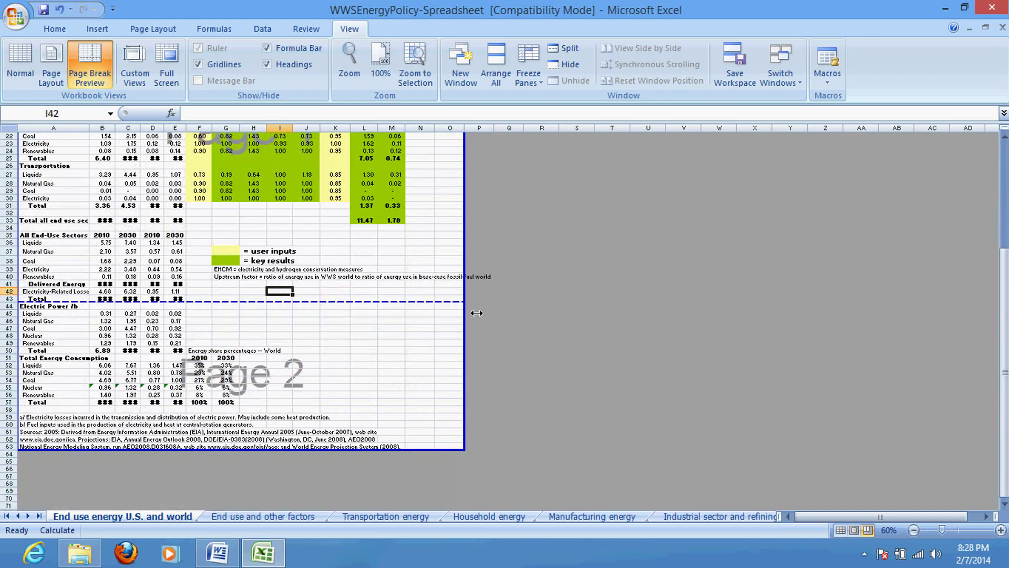
scroll(308, 392, "up", 7)
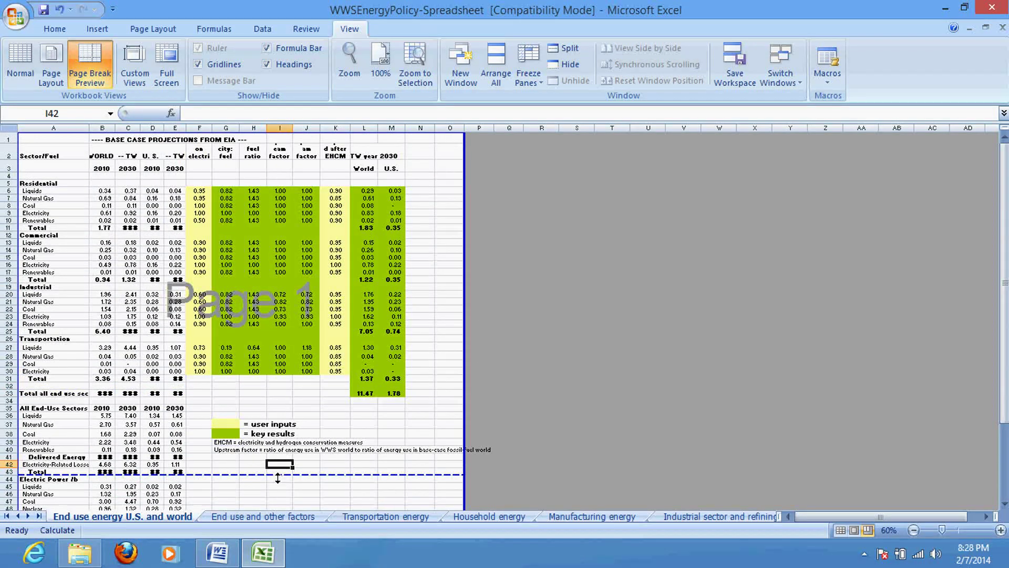
Step: Move the horizontal page break up so Page 2 starts at row 34, then review
left_click_drag(266, 475, 272, 400)
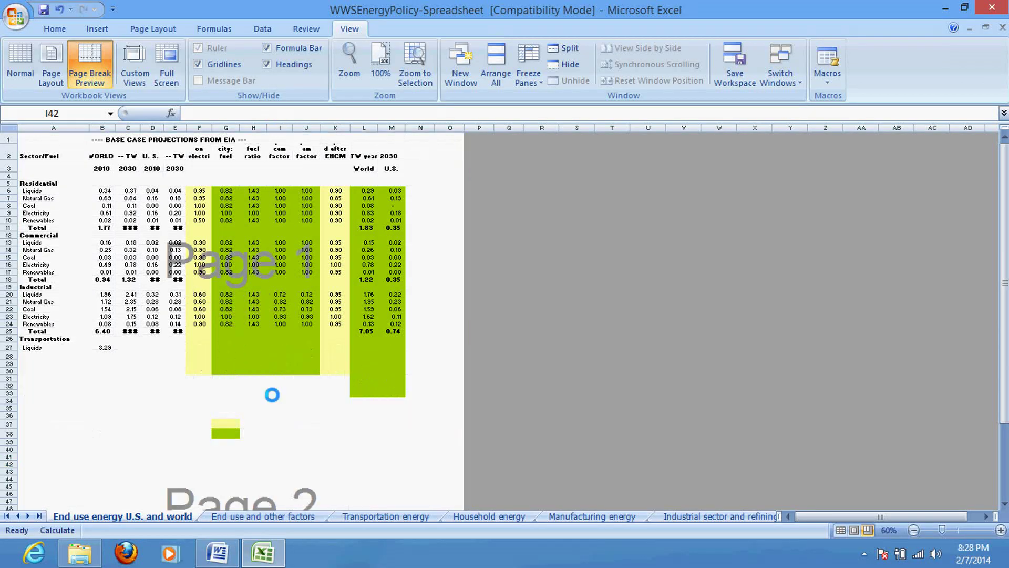
scroll(286, 339, "down", 3)
scroll(286, 339, "down", 5)
scroll(284, 315, "up", 8)
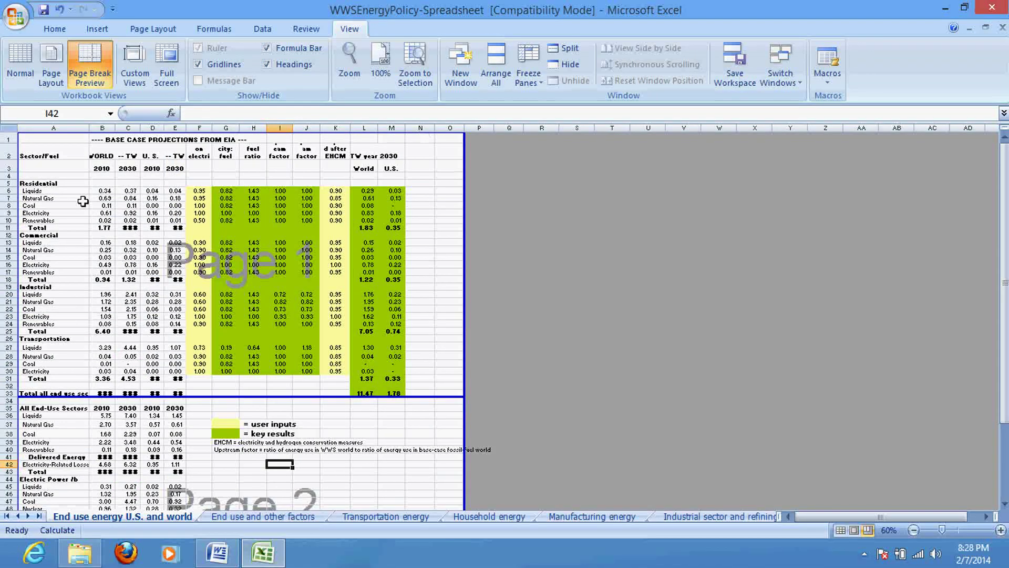
scroll(211, 408, "down", 2)
scroll(341, 368, "down", 3)
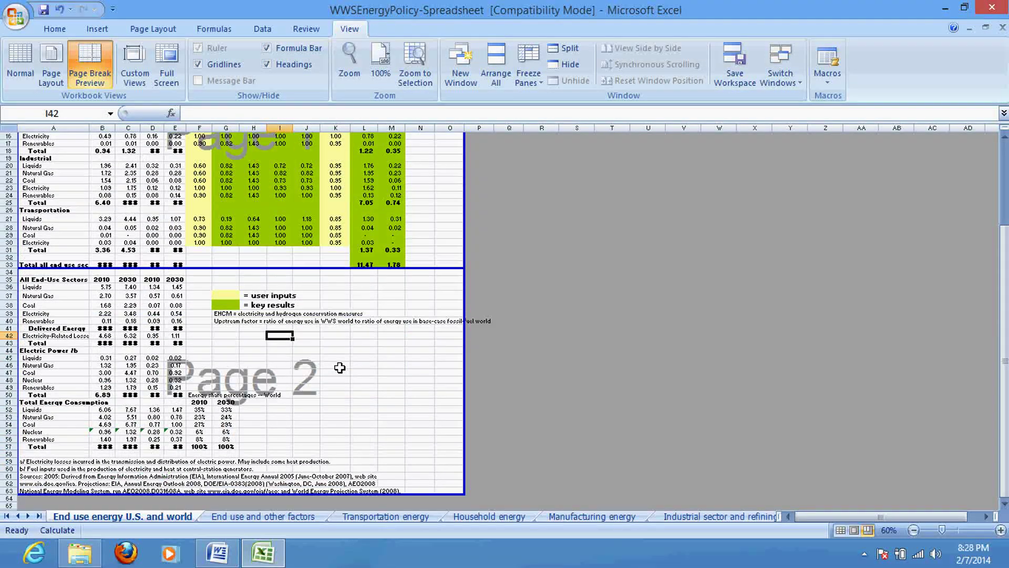
scroll(375, 420, "up", 4)
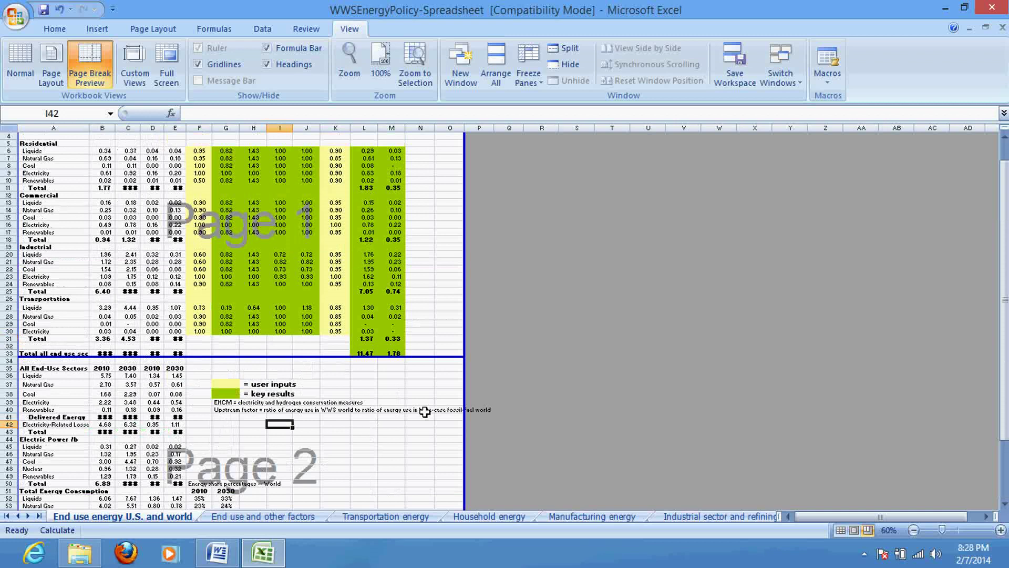
scroll(425, 411, "down", 1)
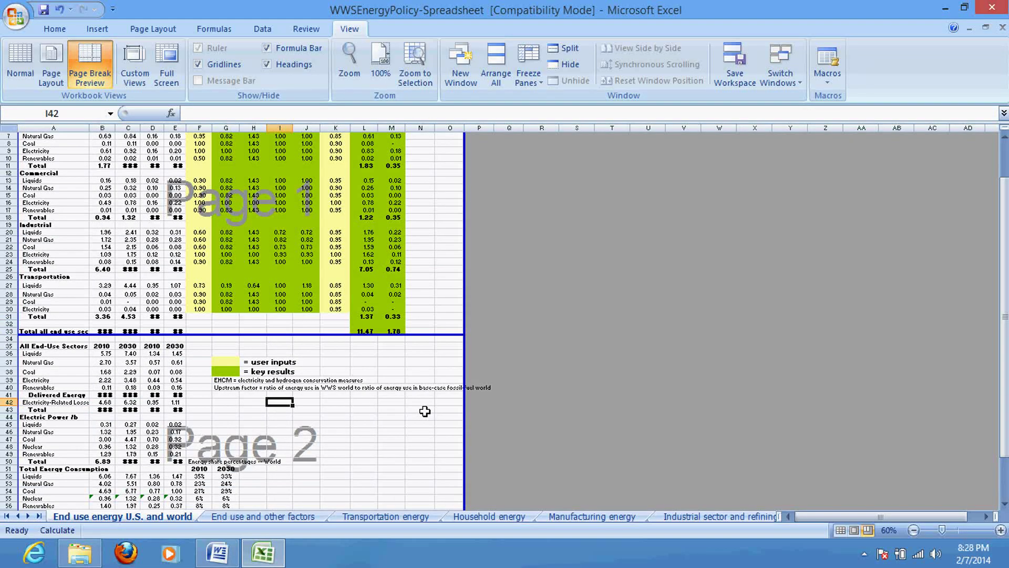
scroll(424, 411, "up", 2)
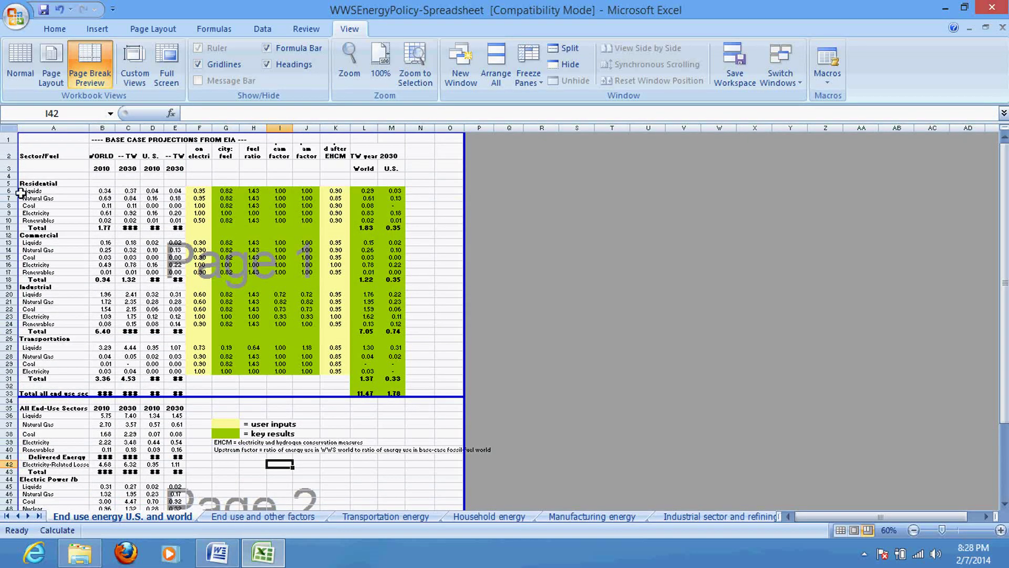
left_click(16, 17)
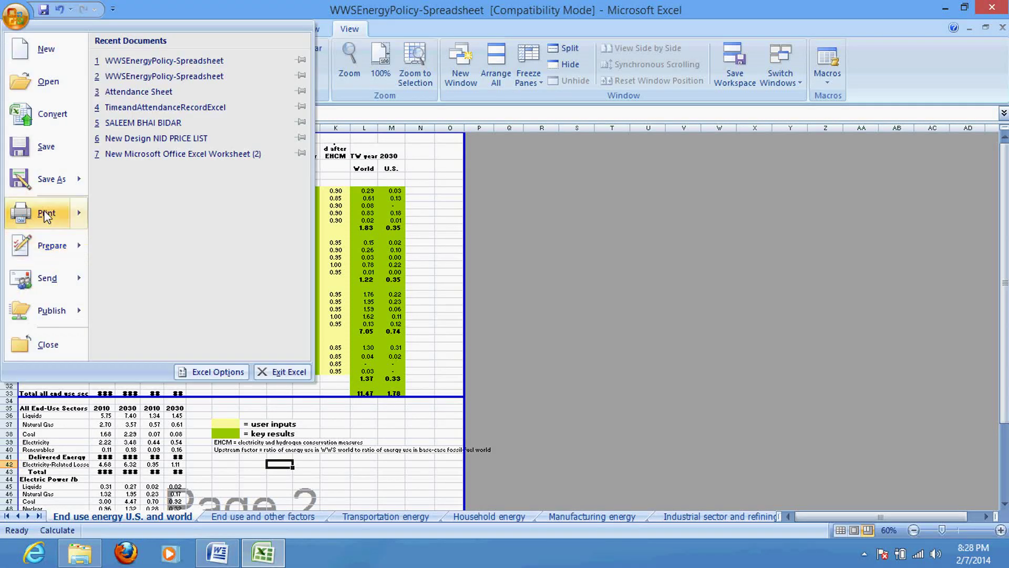
mouse_move(38, 217)
left_click(146, 151)
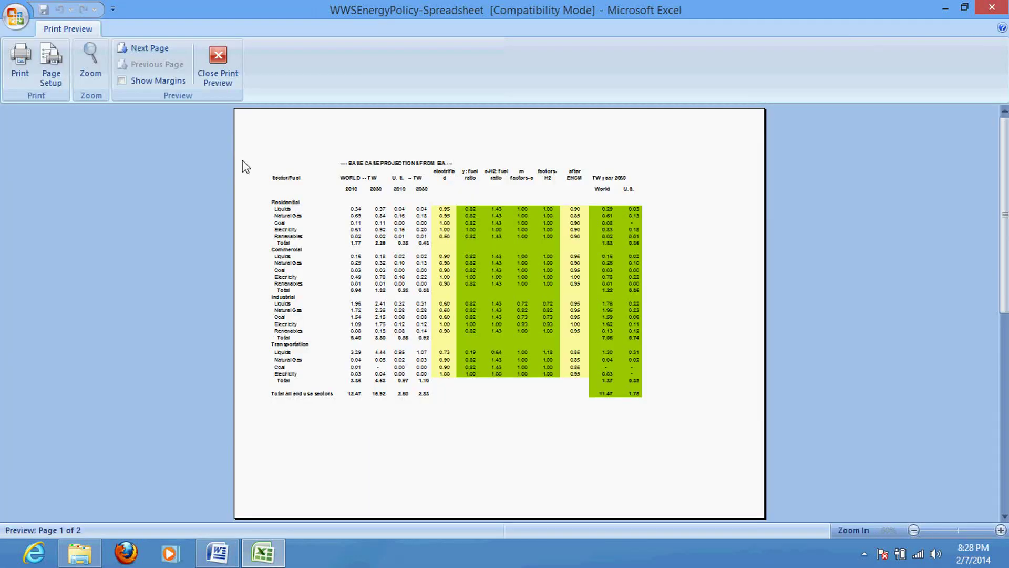
scroll(475, 277, "down", 1)
scroll(475, 277, "up", 1)
scroll(475, 278, "down", 1)
scroll(473, 280, "up", 1)
scroll(472, 281, "down", 1)
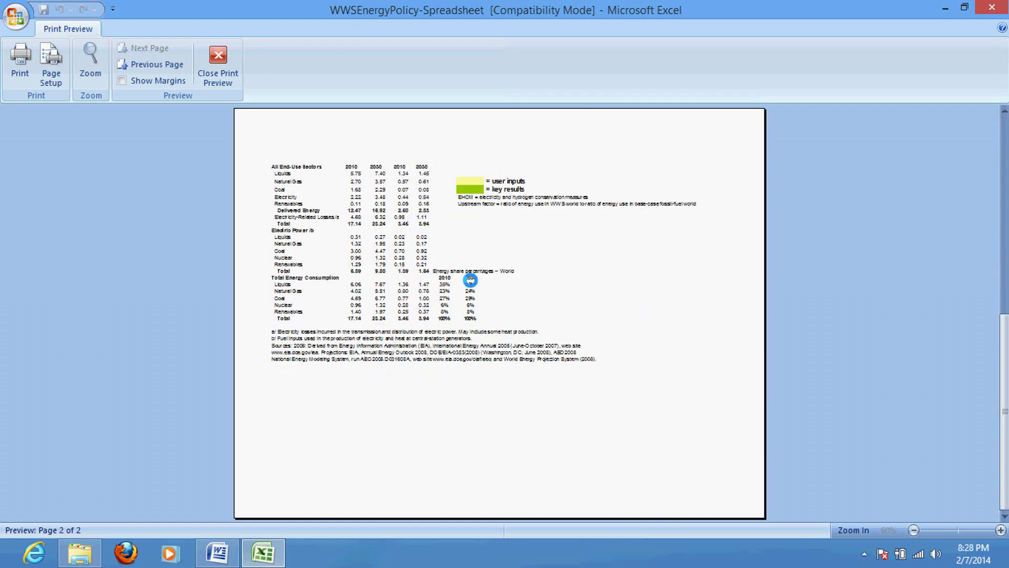
scroll(471, 281, "up", 1)
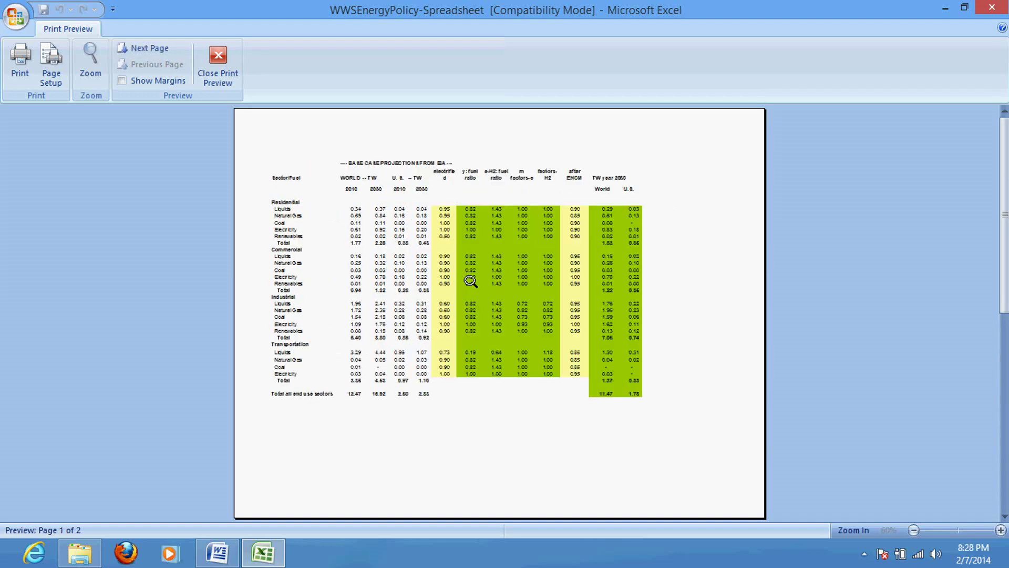
left_click(213, 62)
Step: Print the sheet with Microsoft XPS Document Writer, saving it as erewr on the Desktop
left_click(16, 16)
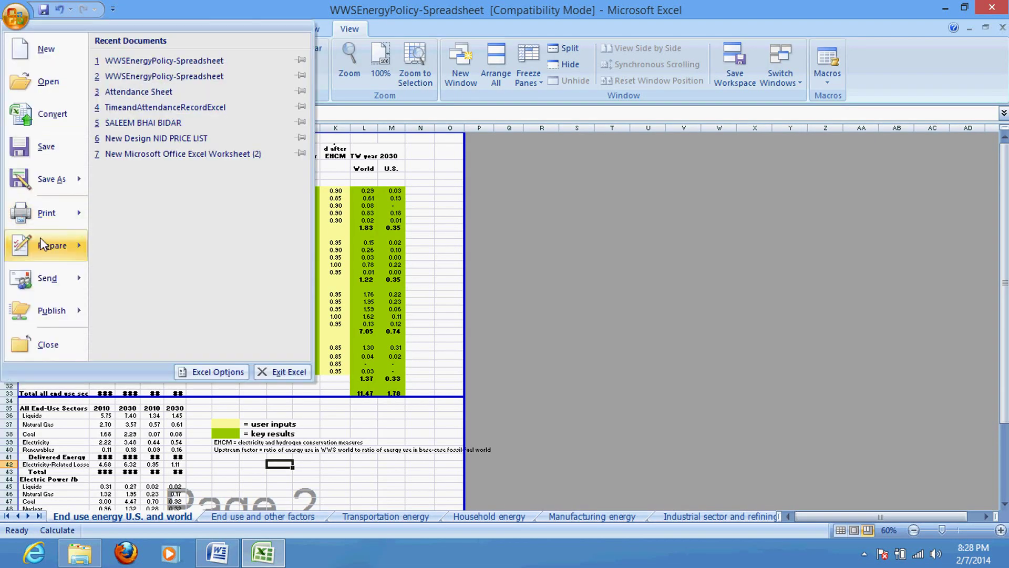
mouse_move(48, 212)
left_click(142, 67)
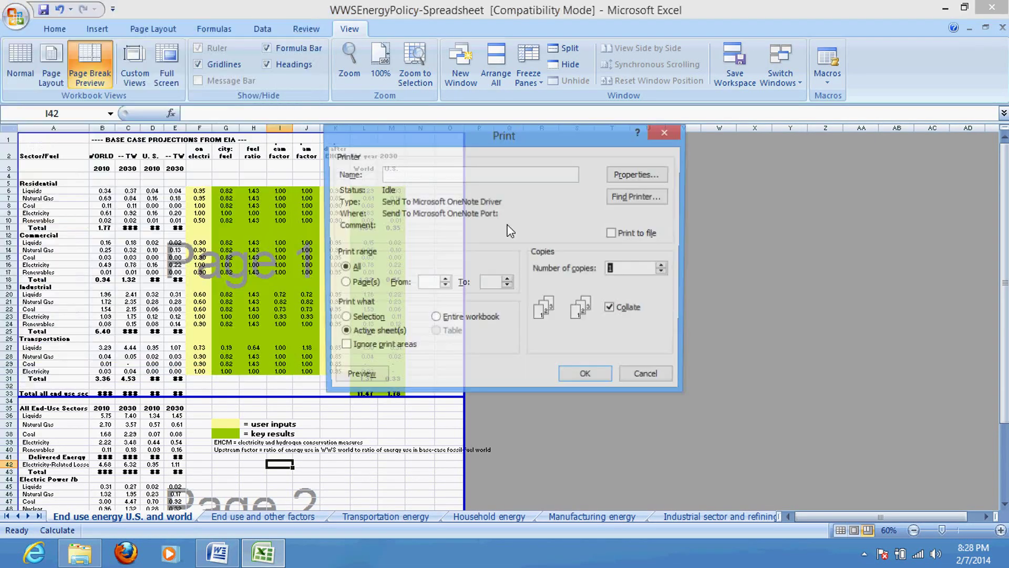
left_click(513, 174)
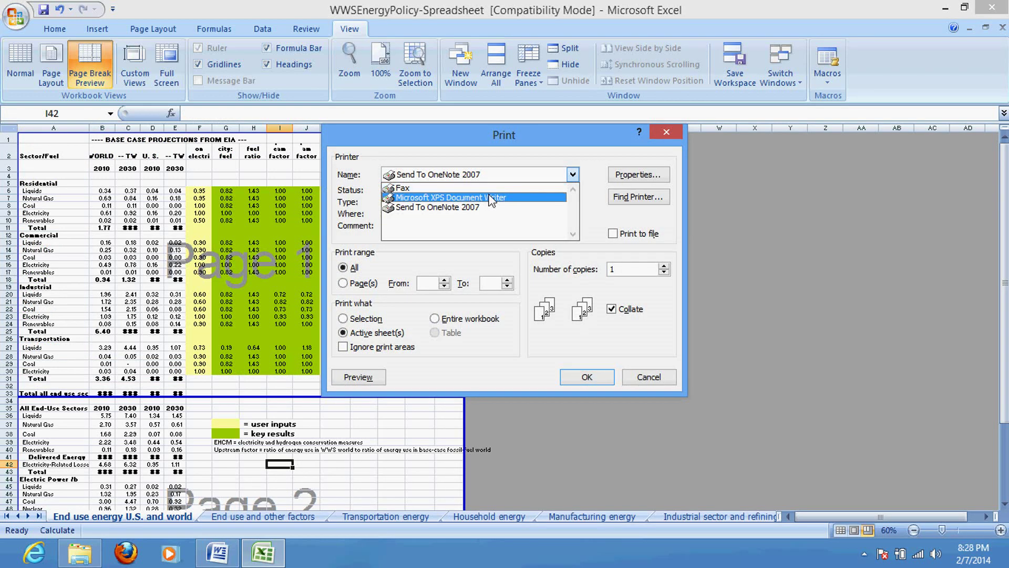
left_click(504, 206)
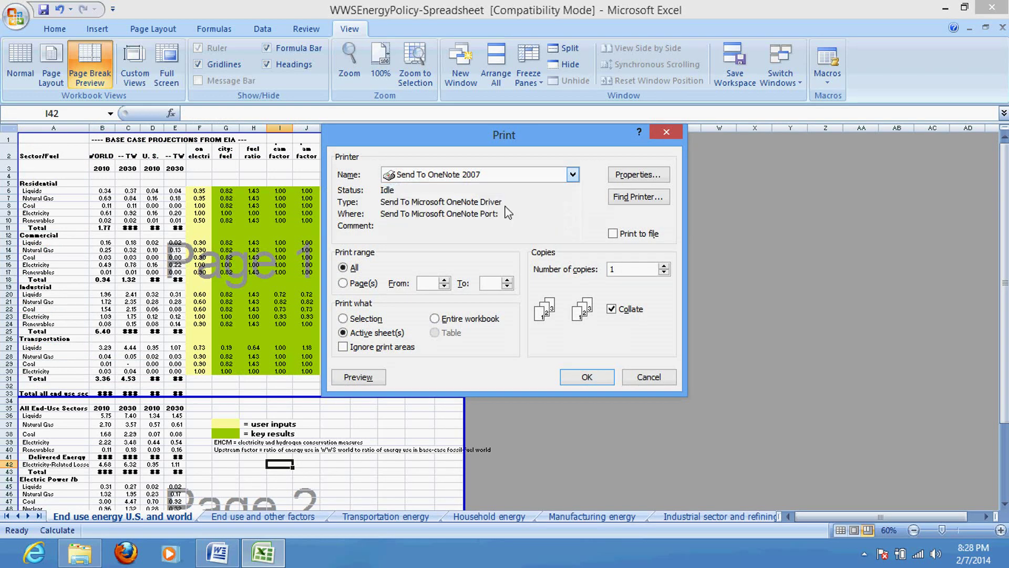
left_click(589, 379)
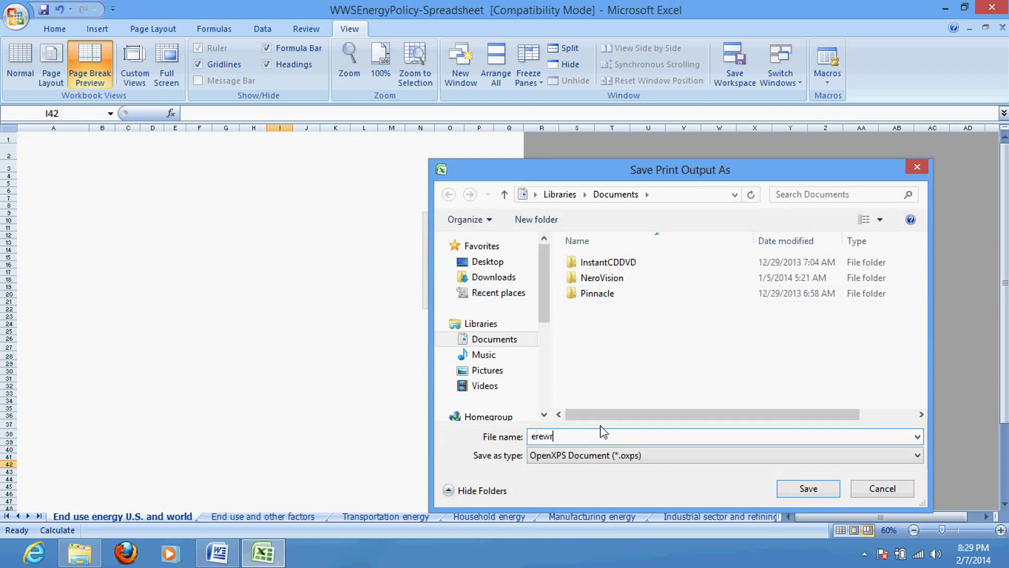
left_click(481, 262)
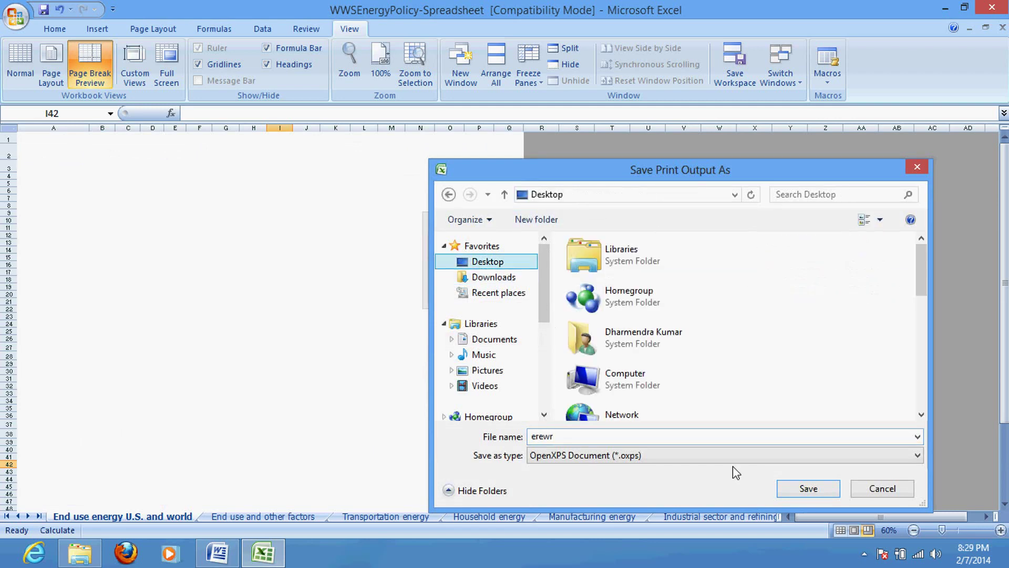
left_click(793, 489)
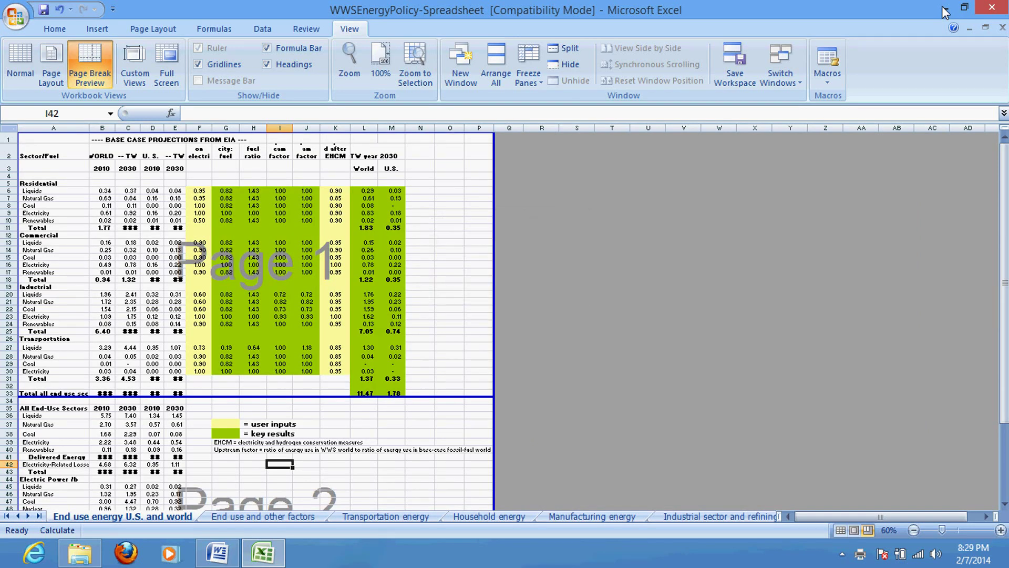
Step: Open erewr in Reader, scroll through both printed pages, and show the app bar
left_click(945, 12)
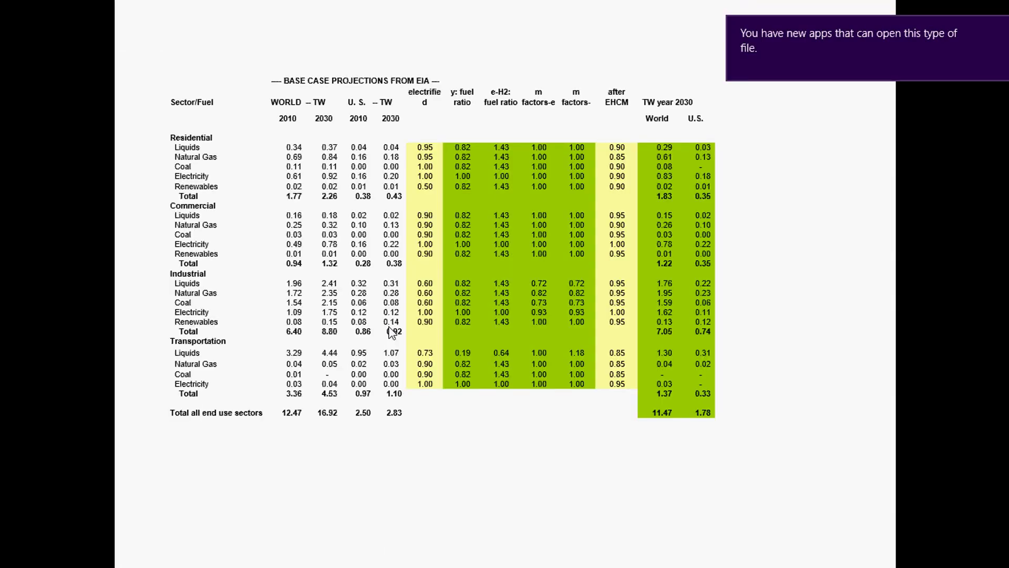
scroll(392, 332, "down", 10)
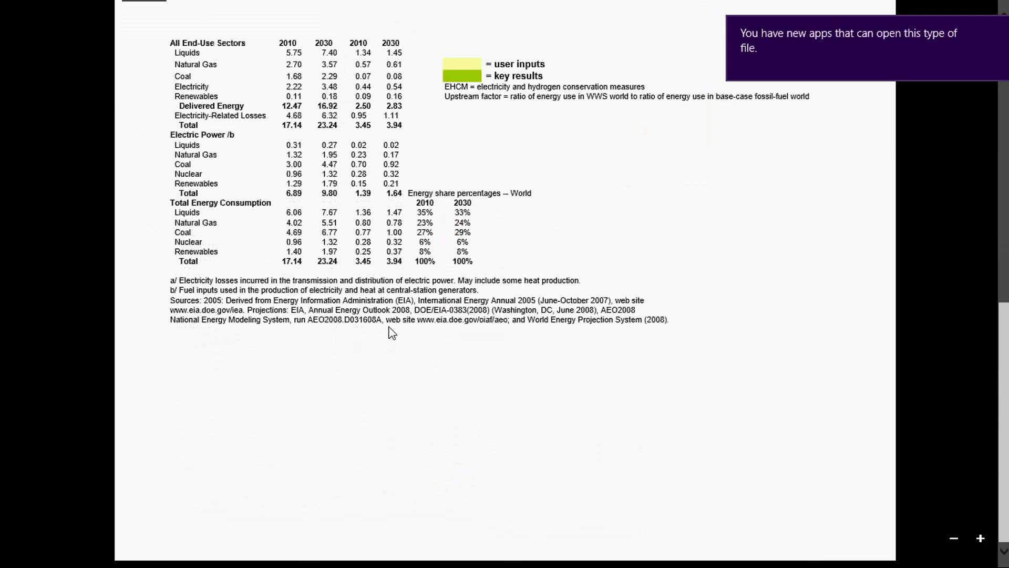
scroll(392, 332, "up", 3)
scroll(391, 332, "up", 5)
right_click(597, 326)
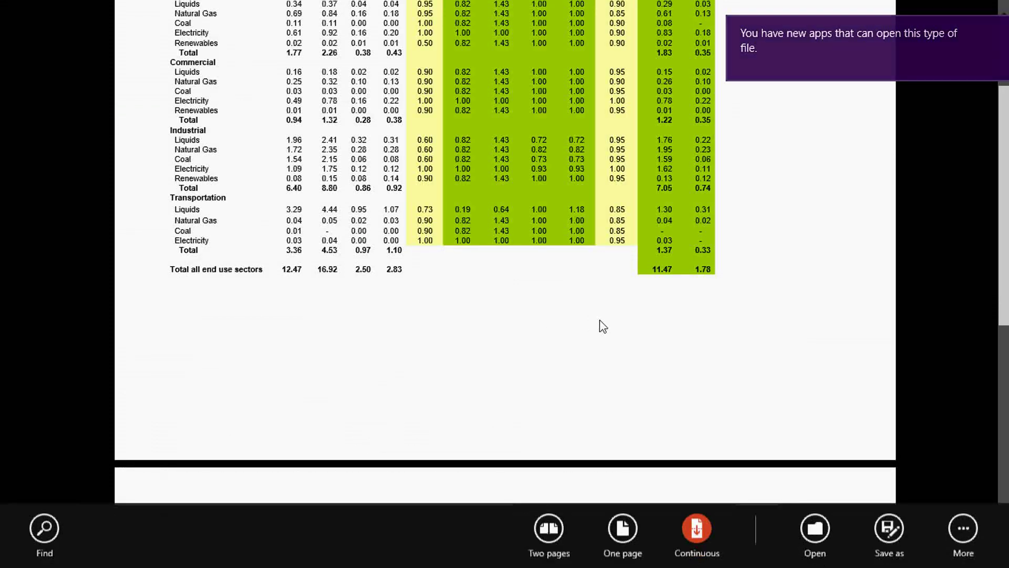
Step: Return to the desktop via Start and open the screen recorder's tray menu
key("super")
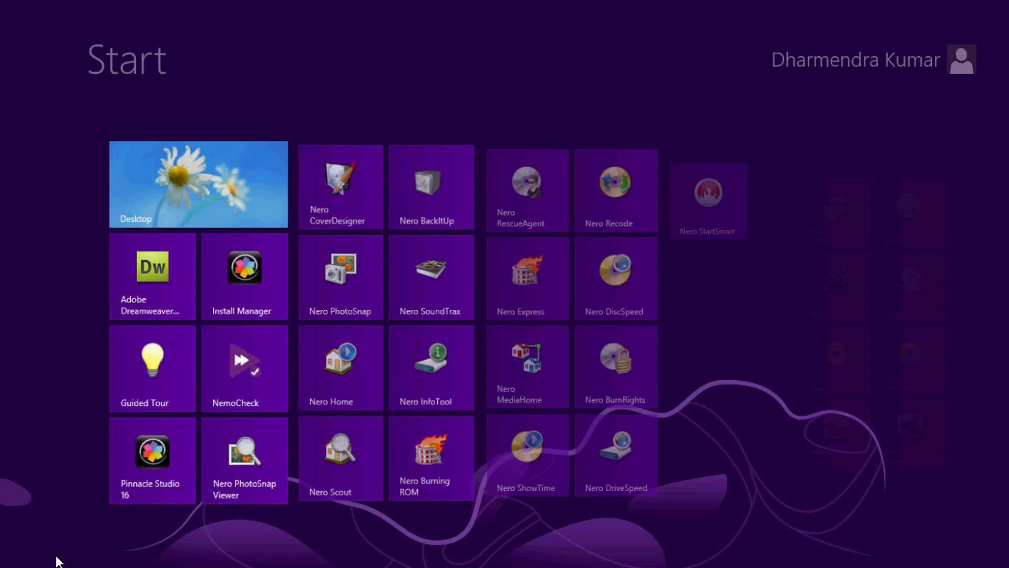
left_click(163, 213)
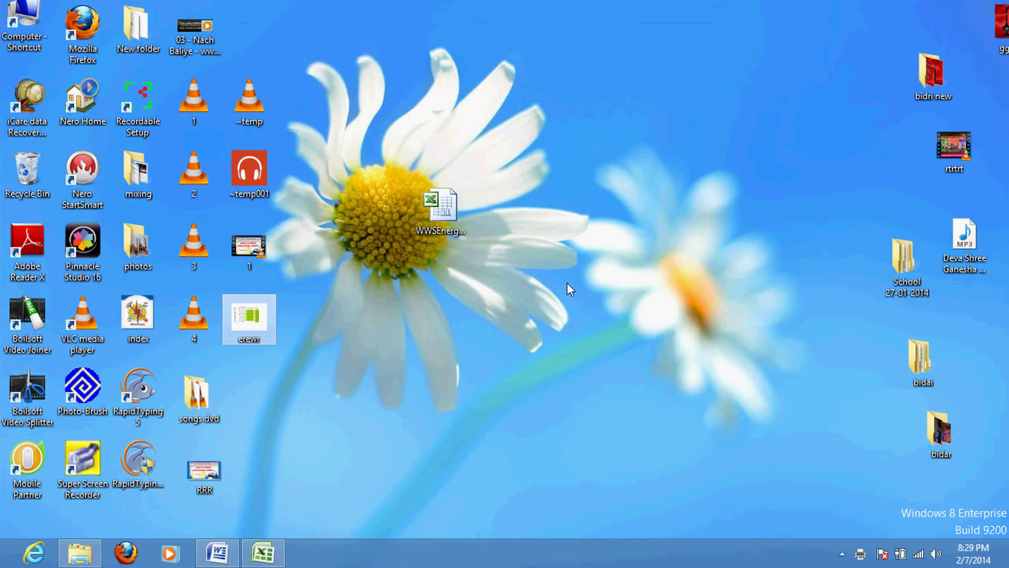
left_click(842, 551)
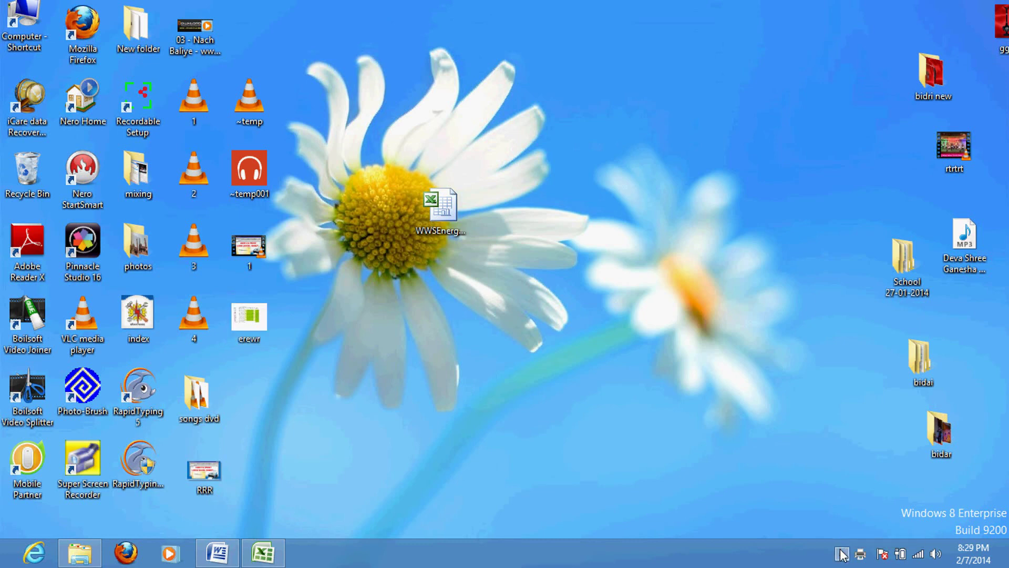
right_click(863, 434)
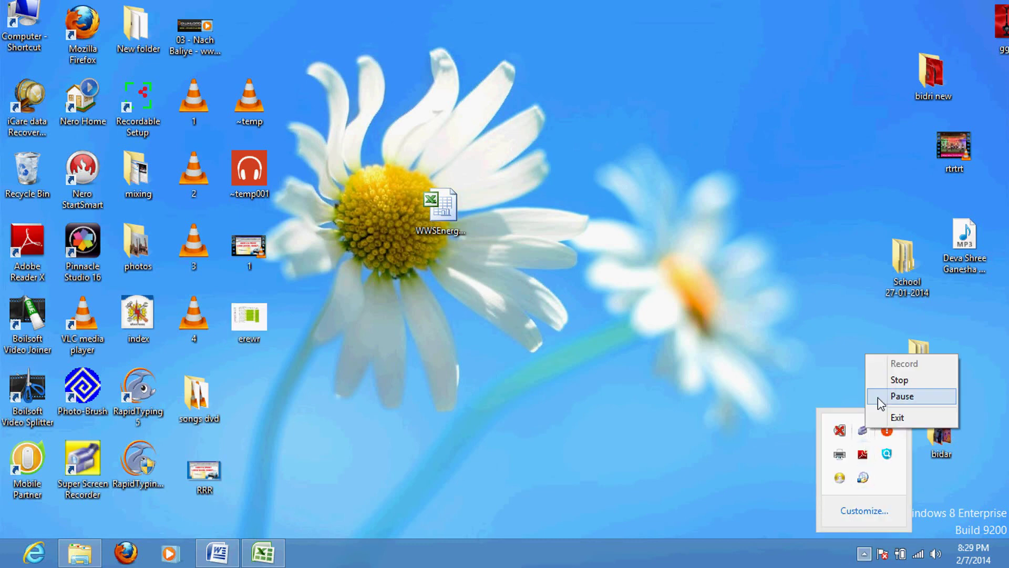